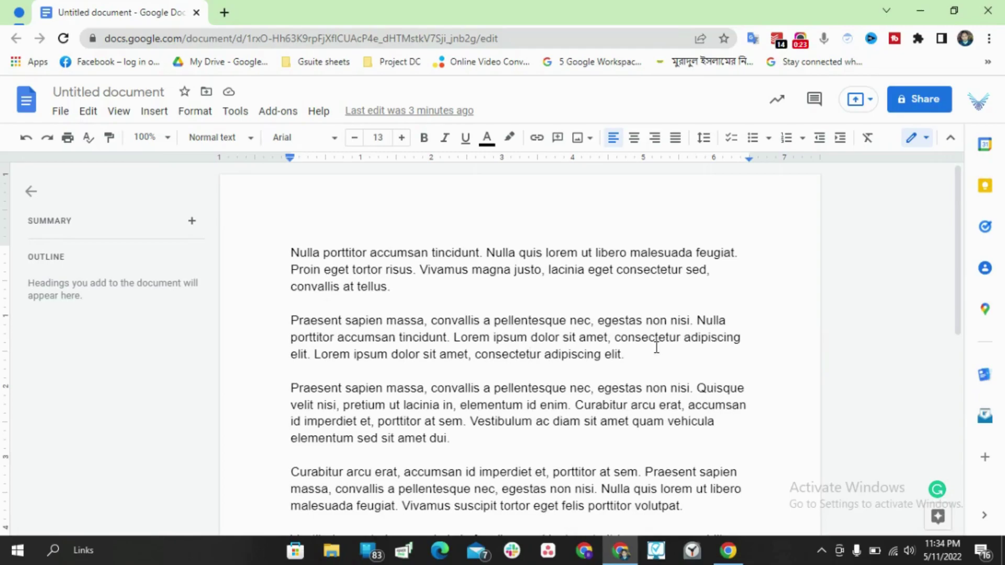
- Insert logo.png from the recent Google Drive images as an image watermark in the document
left_click(160, 114)
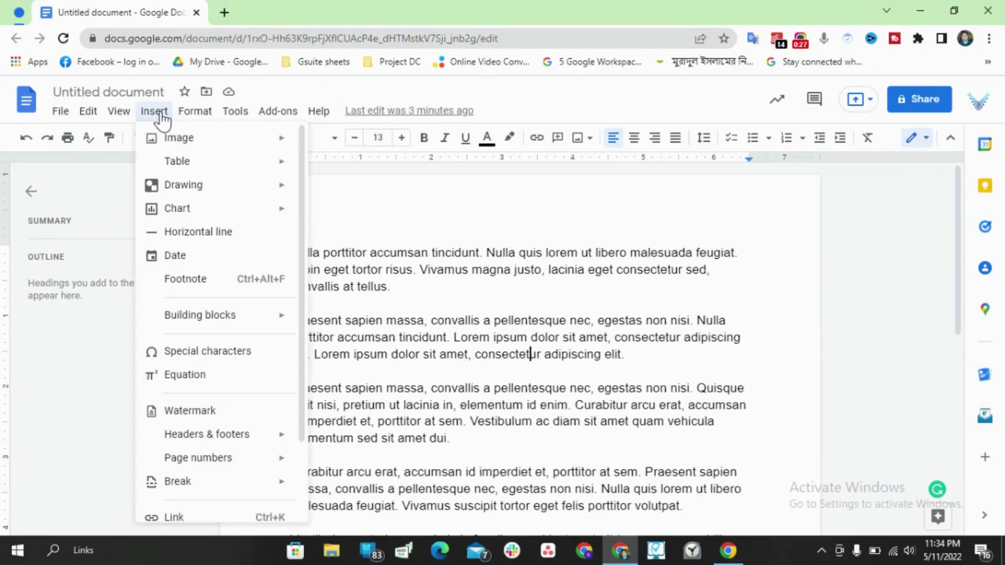
left_click(202, 413)
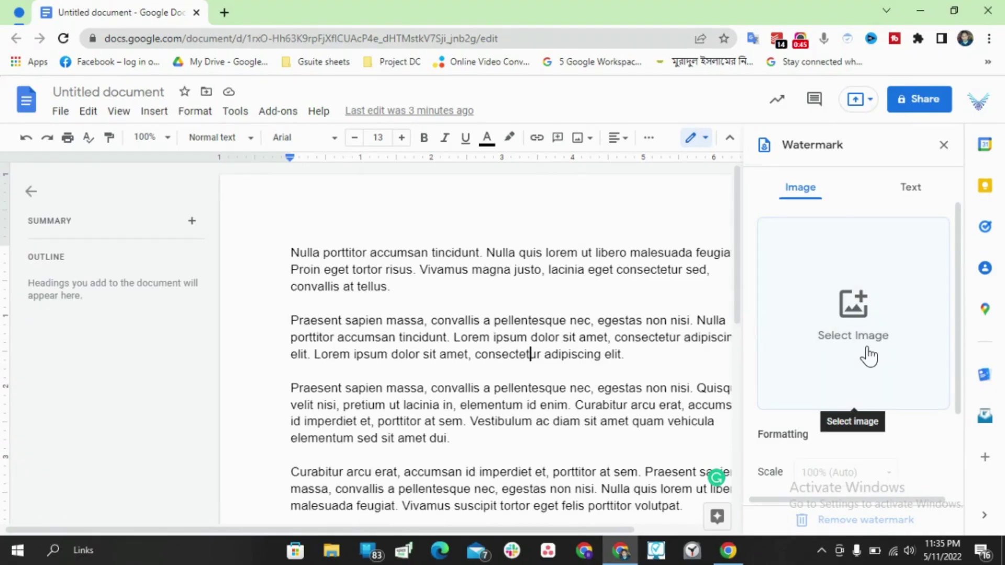
left_click(913, 189)
left_click(804, 188)
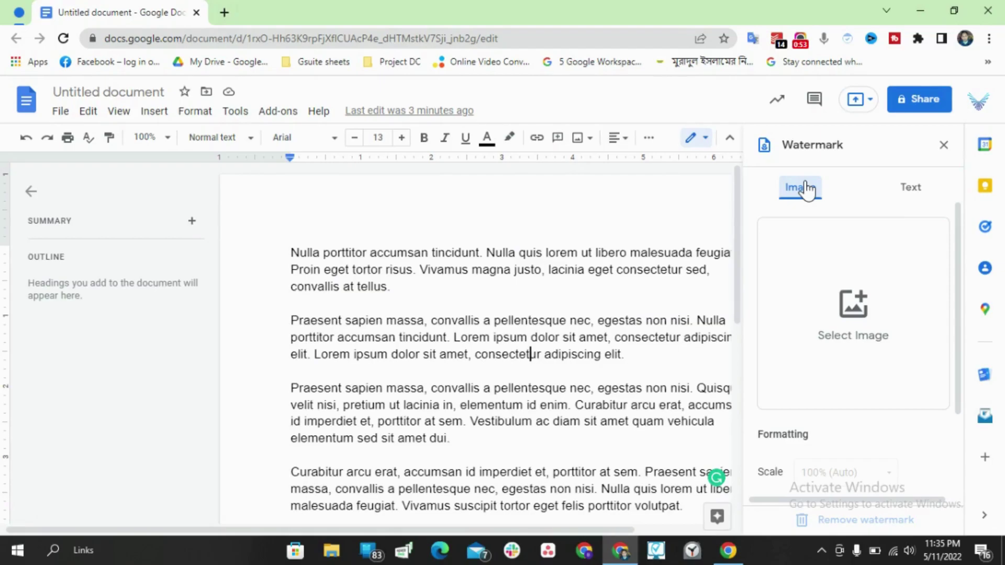
left_click(858, 339)
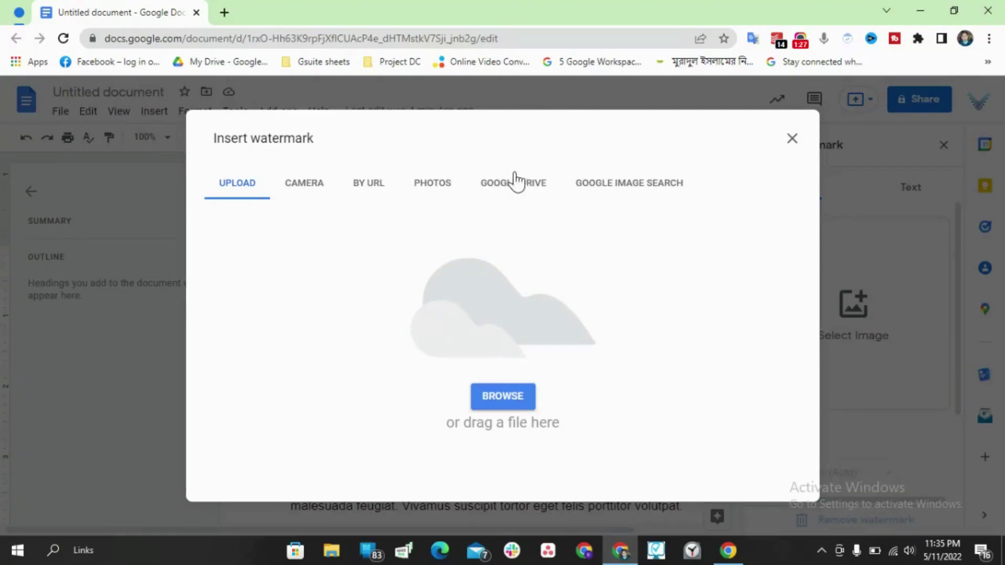
left_click(507, 193)
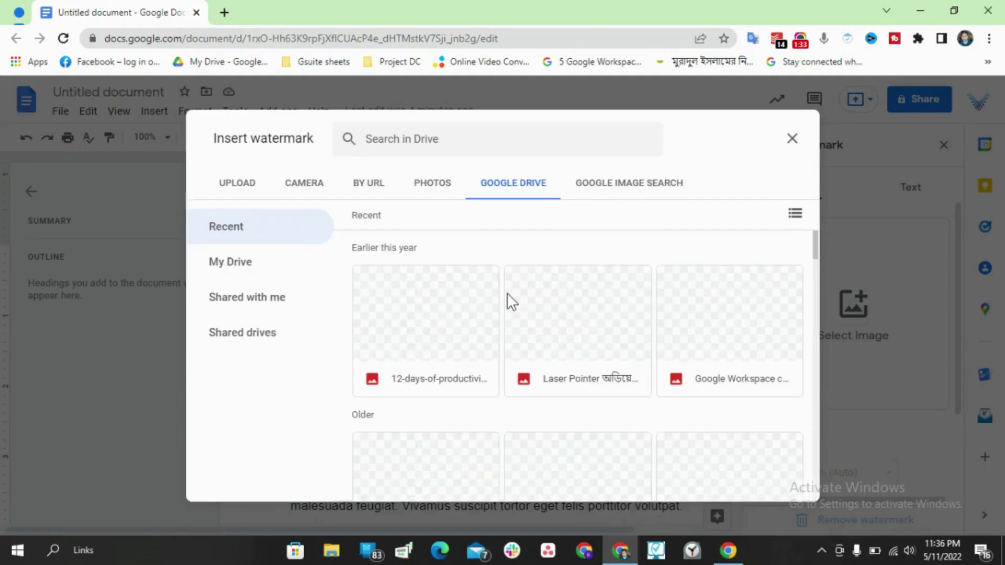
scroll(537, 311, "down", 5)
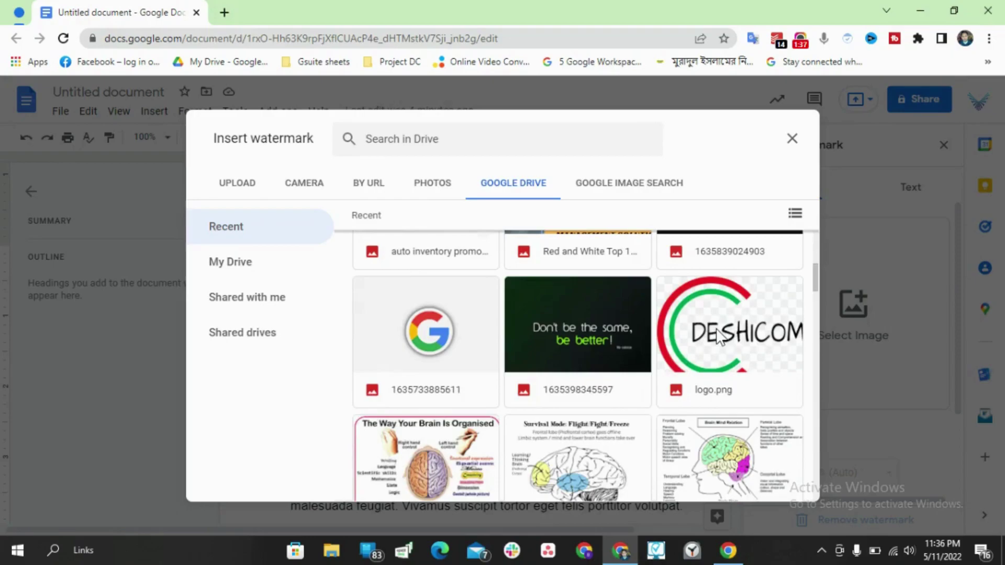
left_click(718, 336)
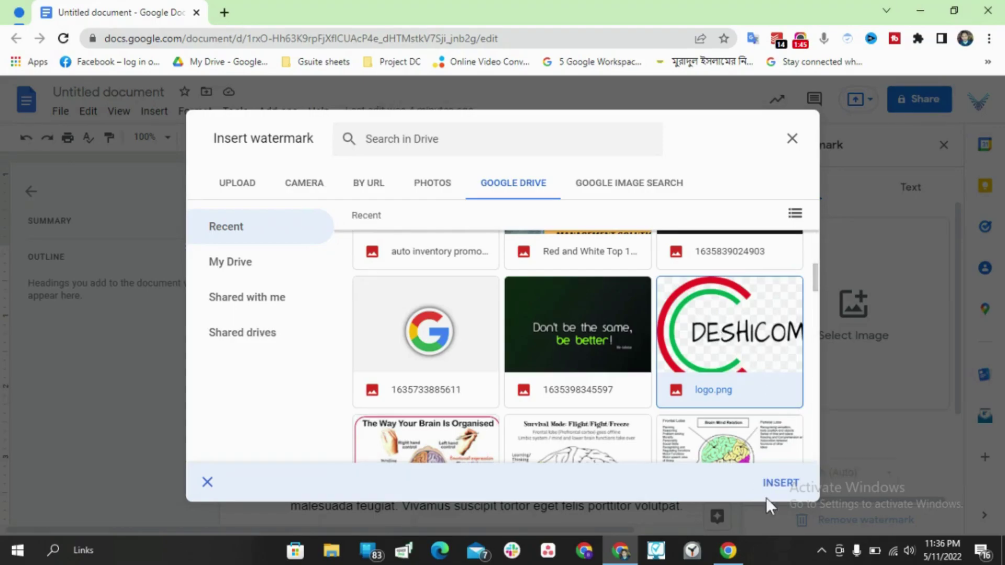
left_click(776, 485)
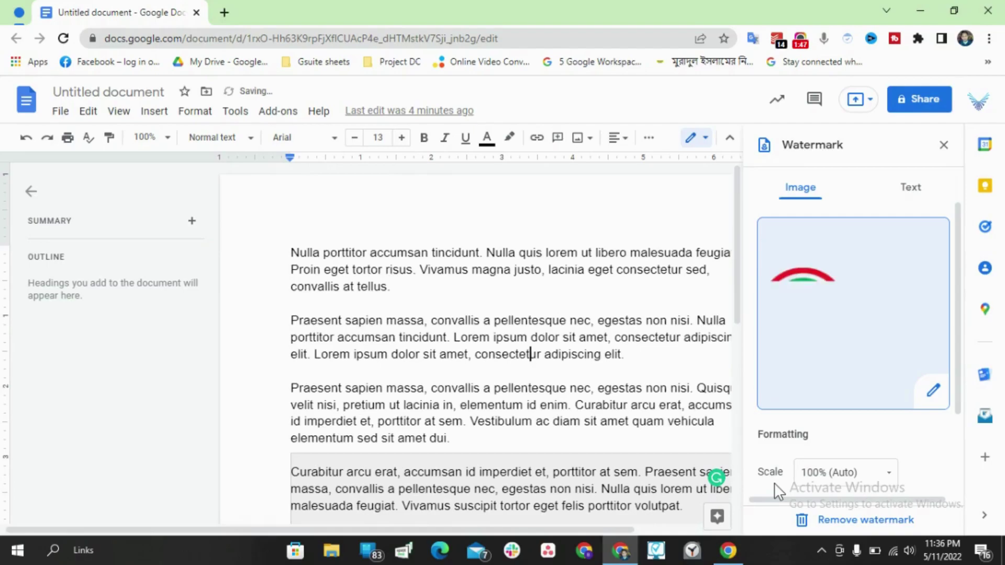
- Set the scale of the logo watermark to 50%
scroll(602, 361, "down", 4)
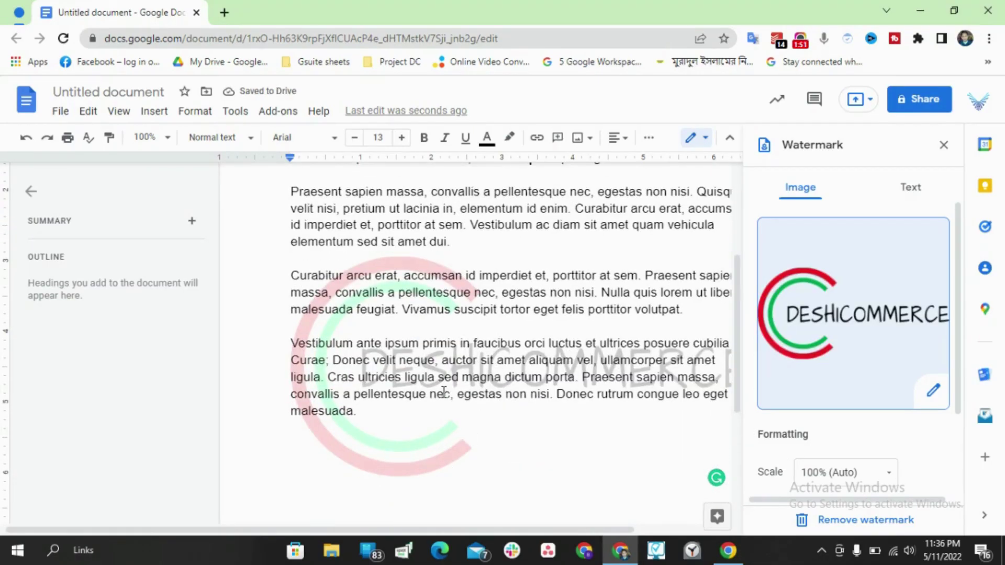
scroll(808, 361, "down", 2)
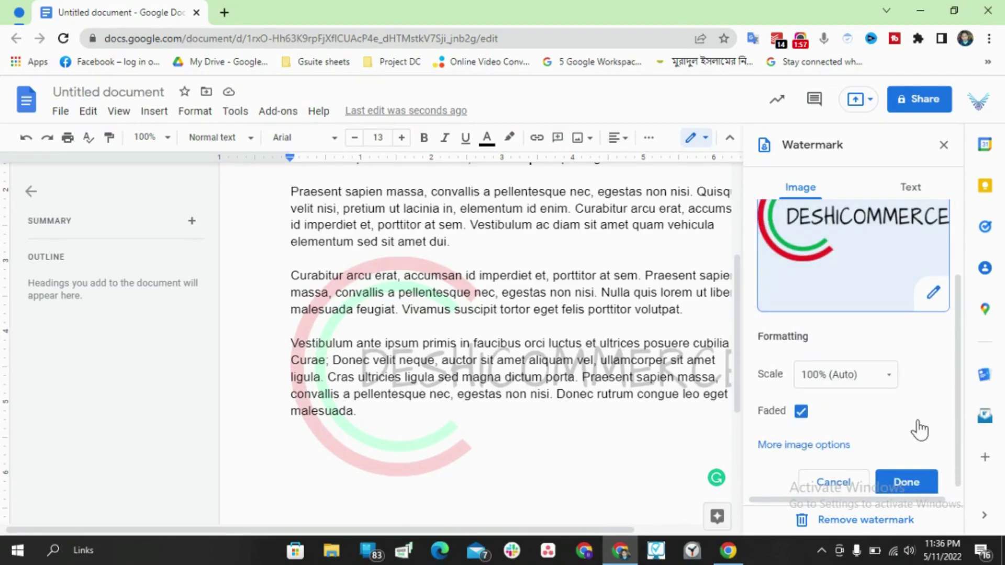
scroll(919, 430, "down", 1)
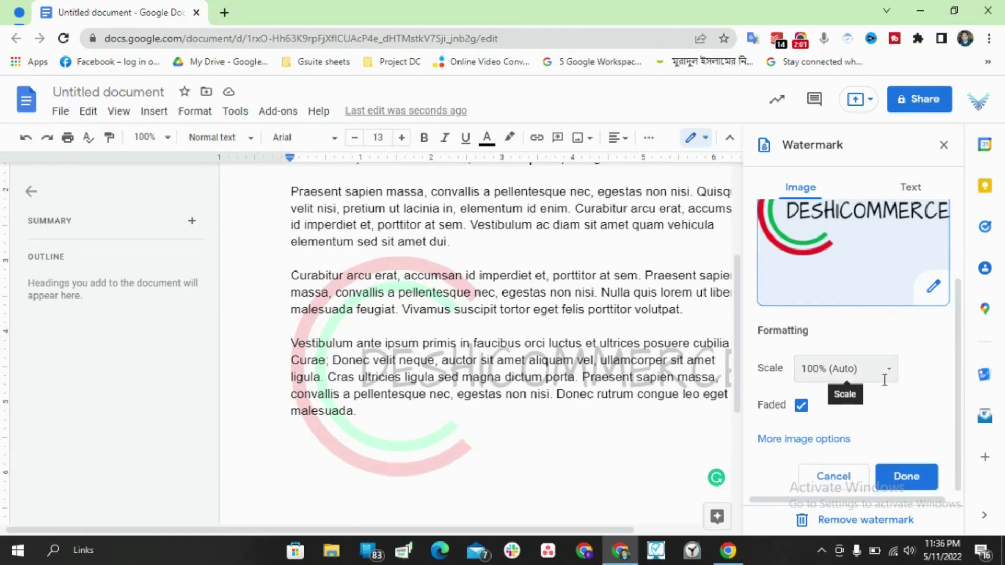
left_click(899, 372)
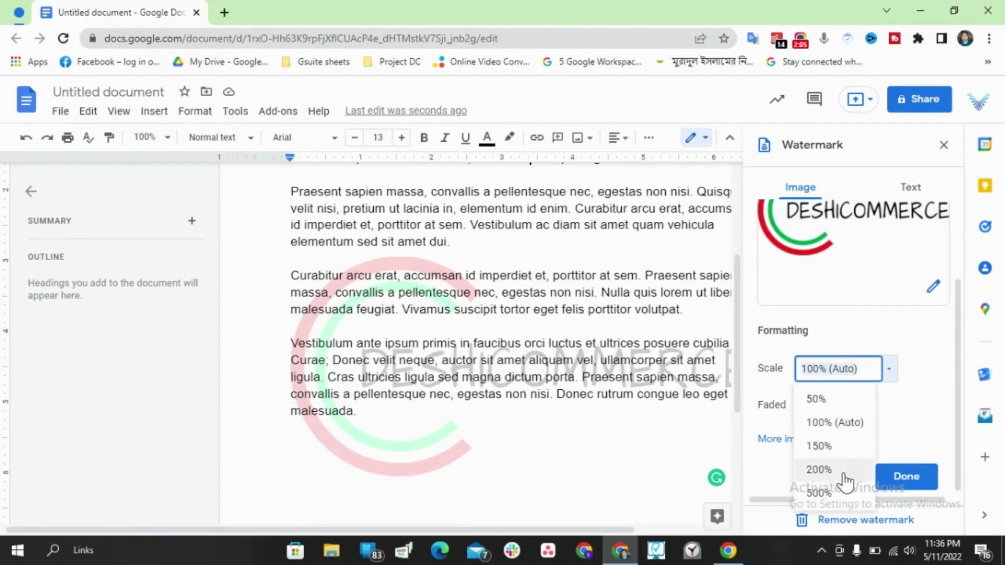
left_click(828, 401)
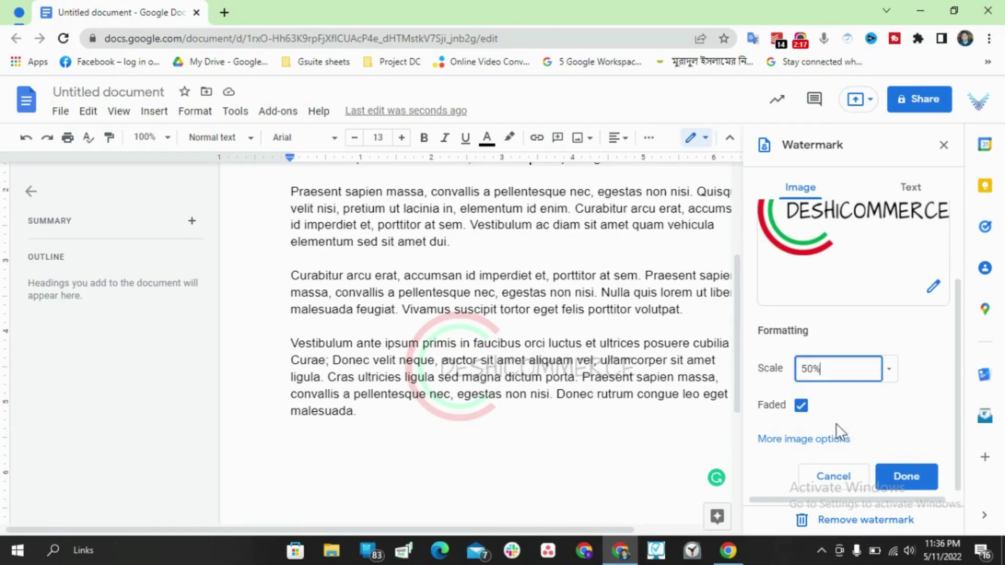
- Try the logo watermark without fading, turn Faded back on, and finish the watermark settings
left_click(802, 405)
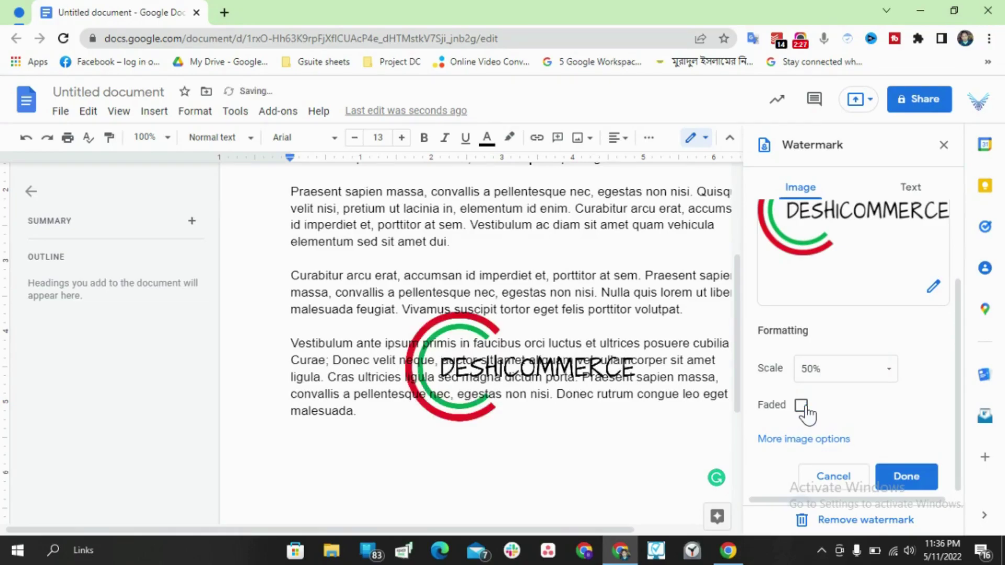
left_click(801, 406)
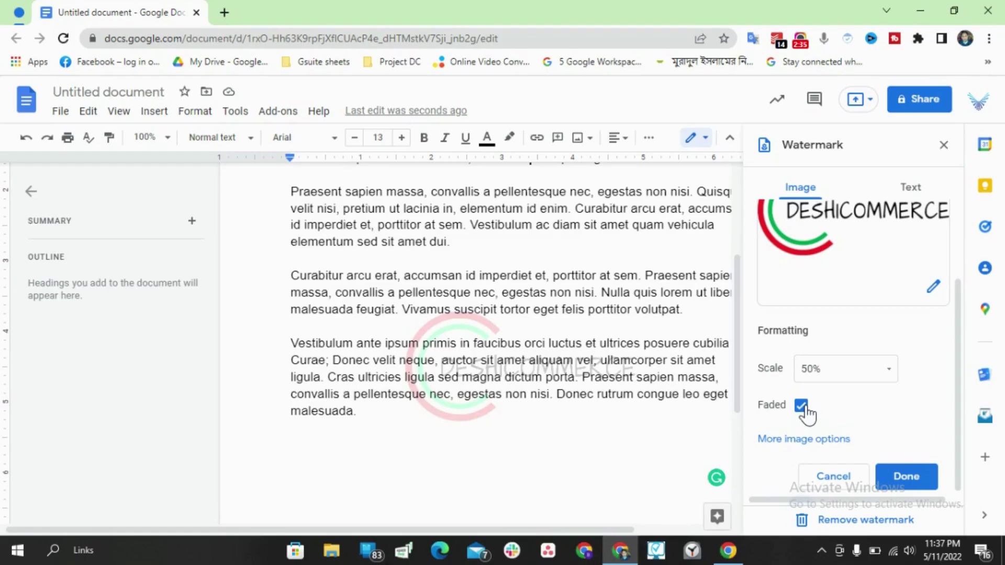
scroll(419, 372, "up", 4)
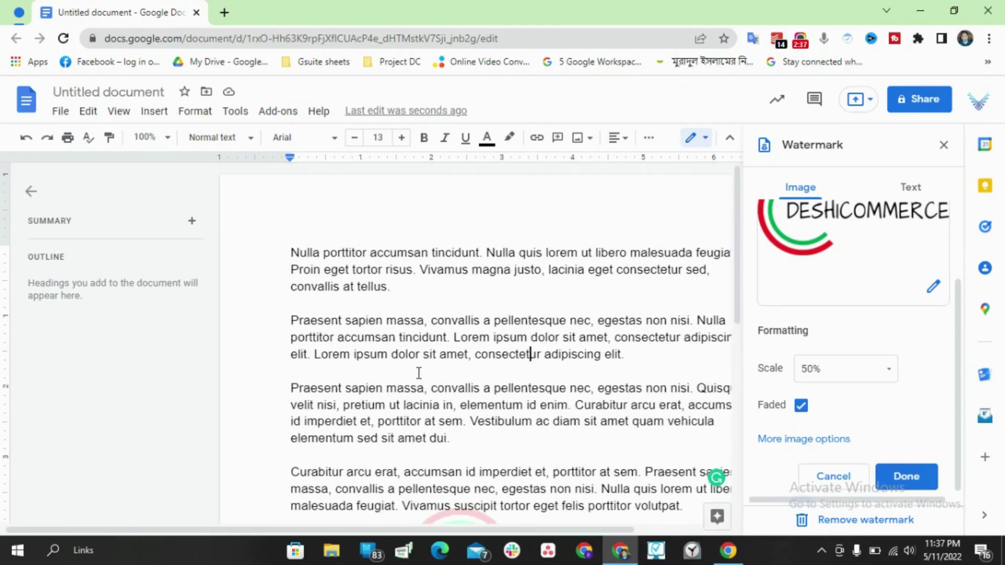
scroll(419, 373, "down", 5)
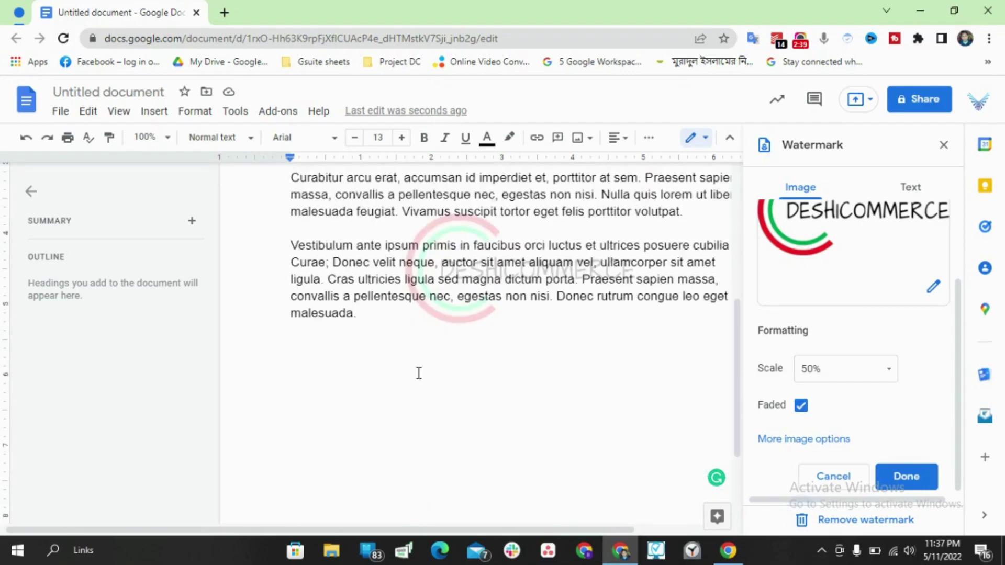
scroll(418, 373, "up", 5)
scroll(419, 372, "down", 4)
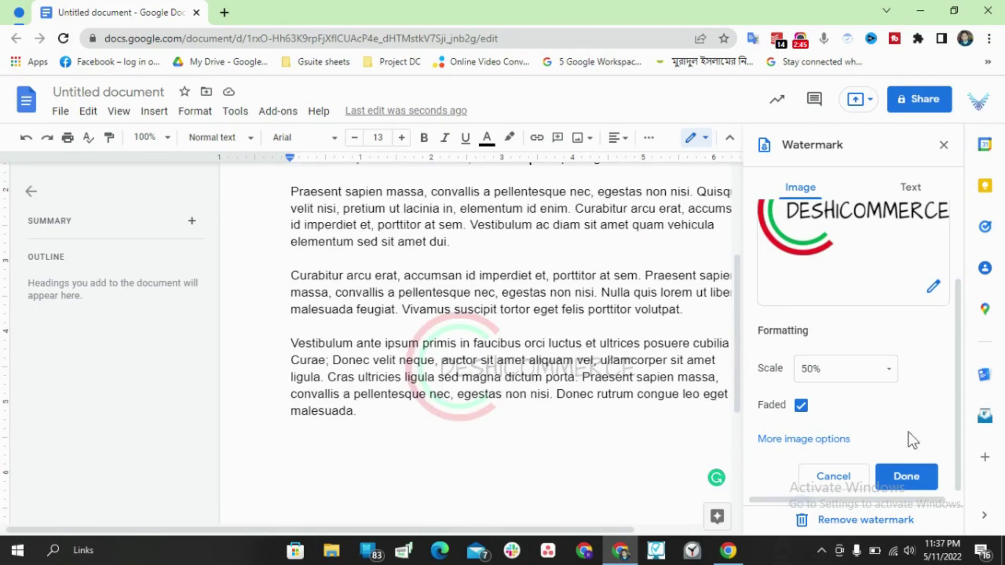
left_click(907, 477)
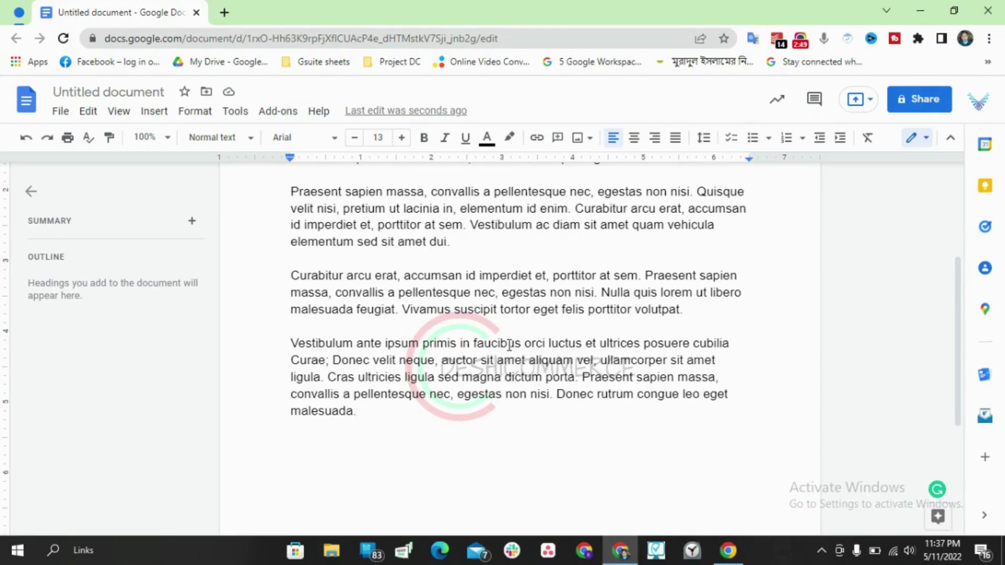
- Edit the existing logo watermark and replace it with a text watermark reading "BBIL"
left_click(469, 413)
left_click(467, 411)
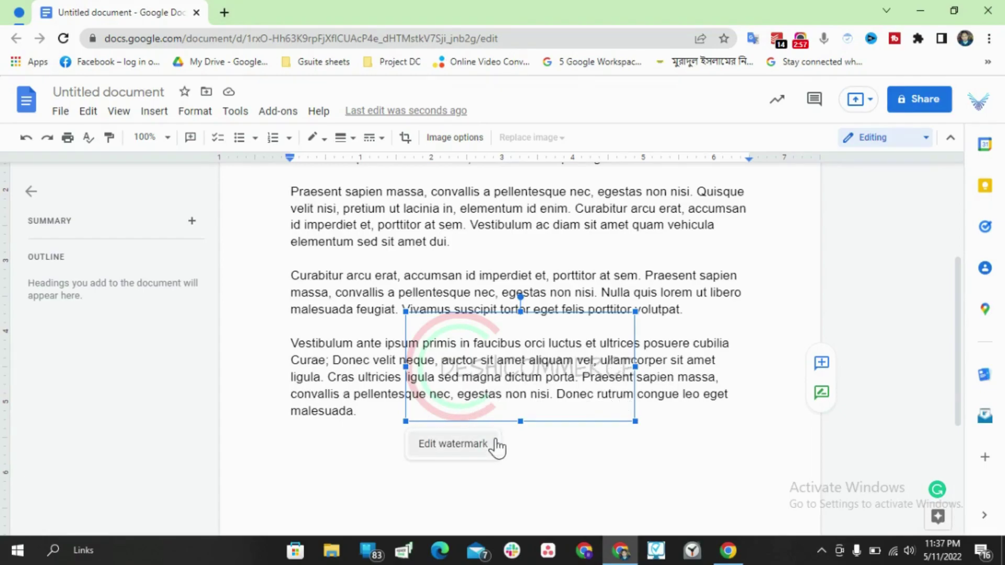
left_click(433, 451)
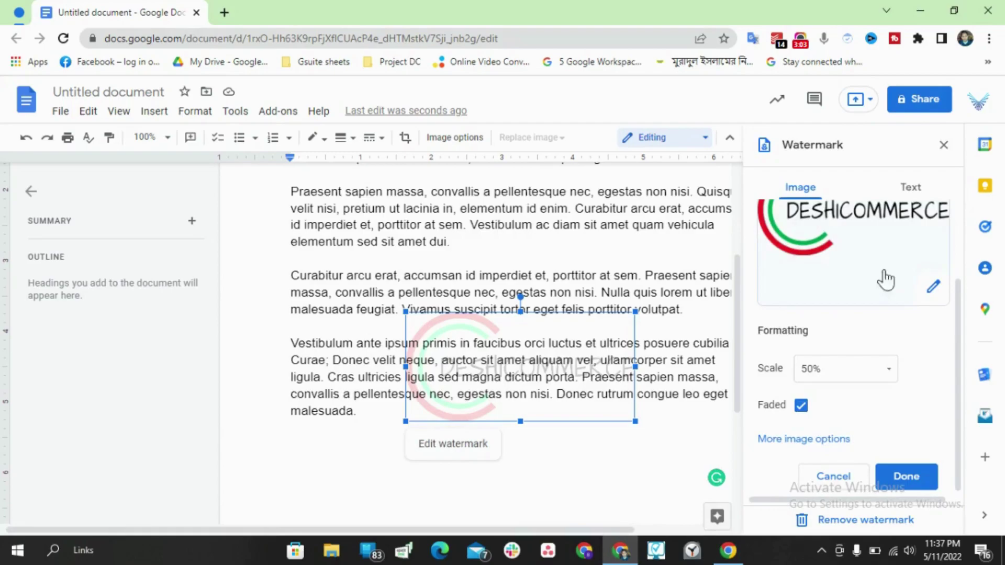
scroll(823, 375, "up", 2)
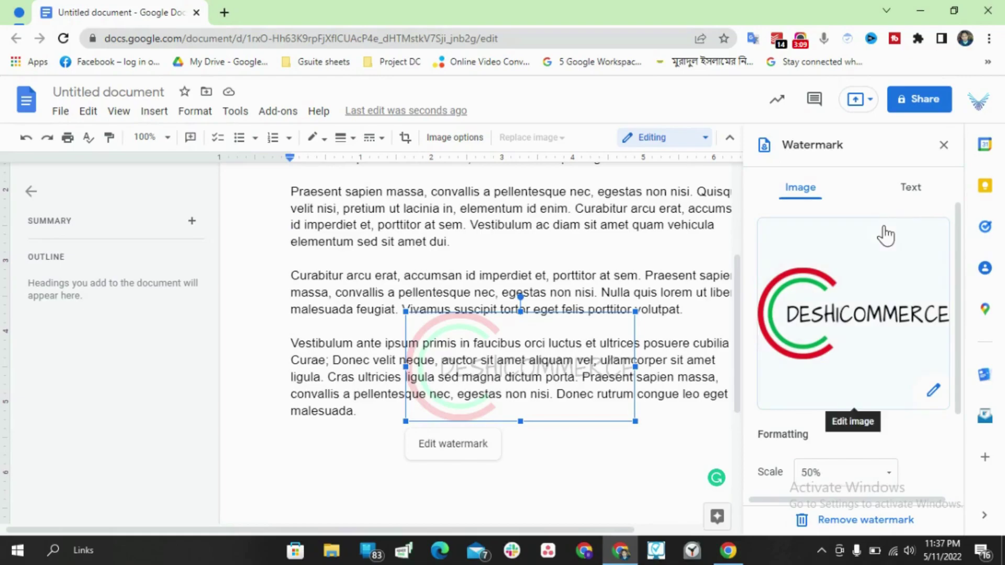
left_click(915, 192)
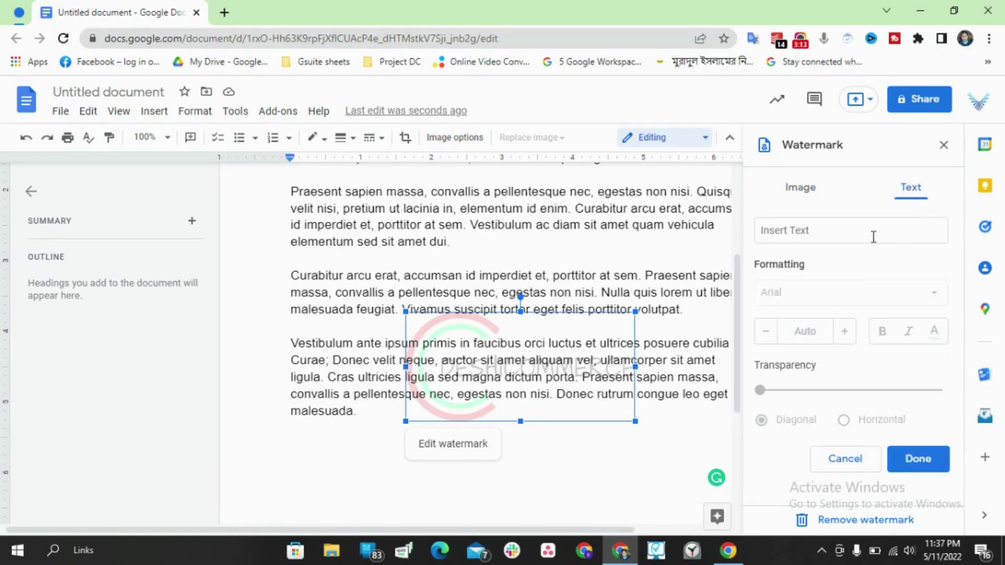
left_click(824, 238)
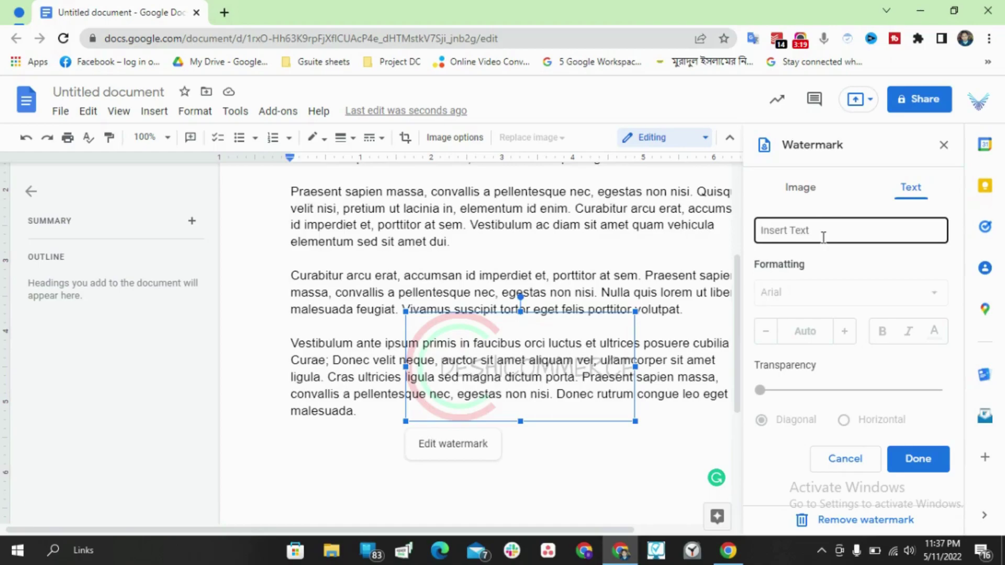
type("BIL")
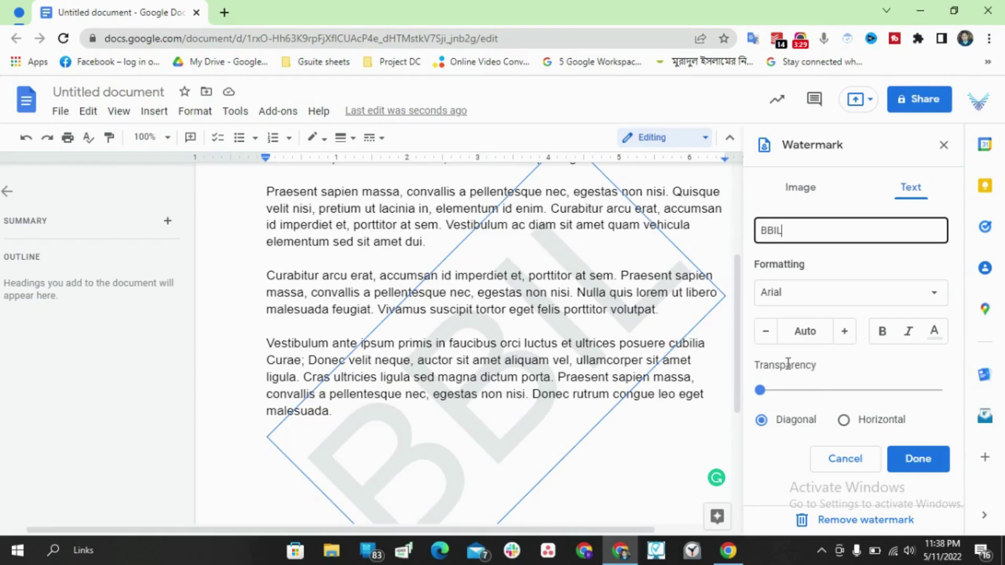
- Reduce the font size of the BBIL text watermark to 175
left_click(765, 332)
left_click(765, 333)
left_click(765, 333)
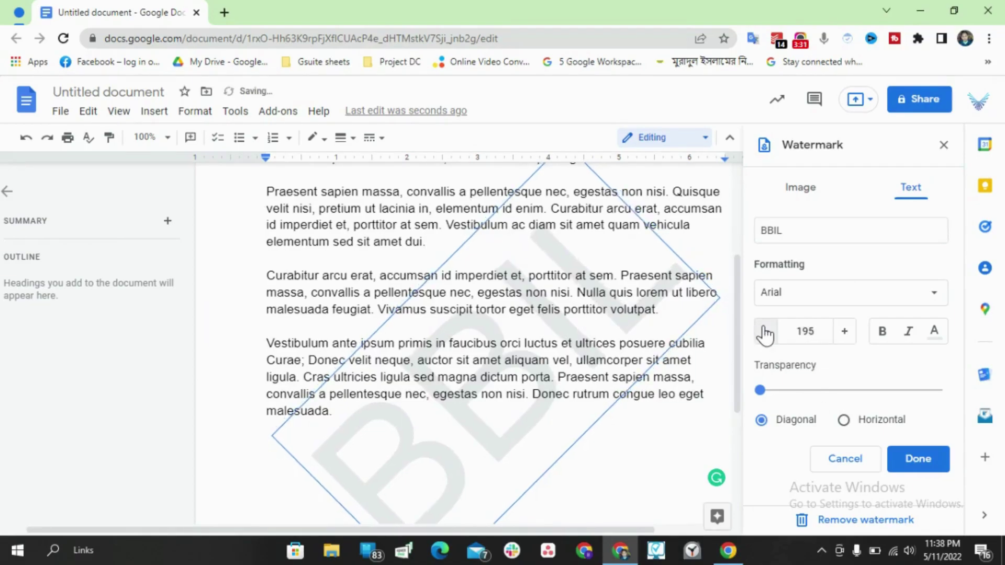
left_click(765, 333)
left_click(765, 333)
double_click(765, 333)
double_click(765, 333)
triple_click(765, 333)
triple_click(766, 333)
triple_click(765, 333)
triple_click(765, 333)
double_click(765, 333)
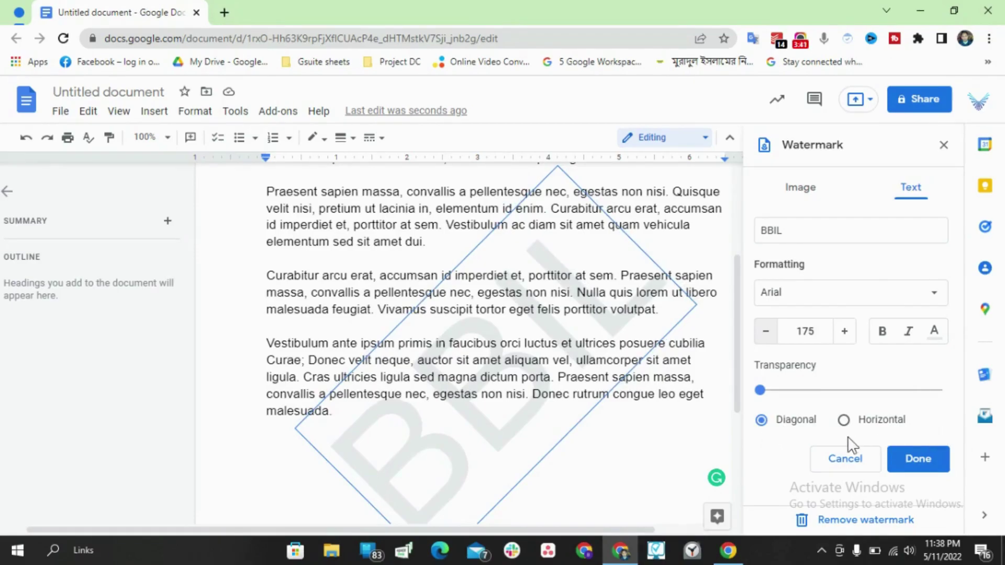
- Try the horizontal orientation for the BBIL watermark and switch it back to diagonal
left_click(845, 421)
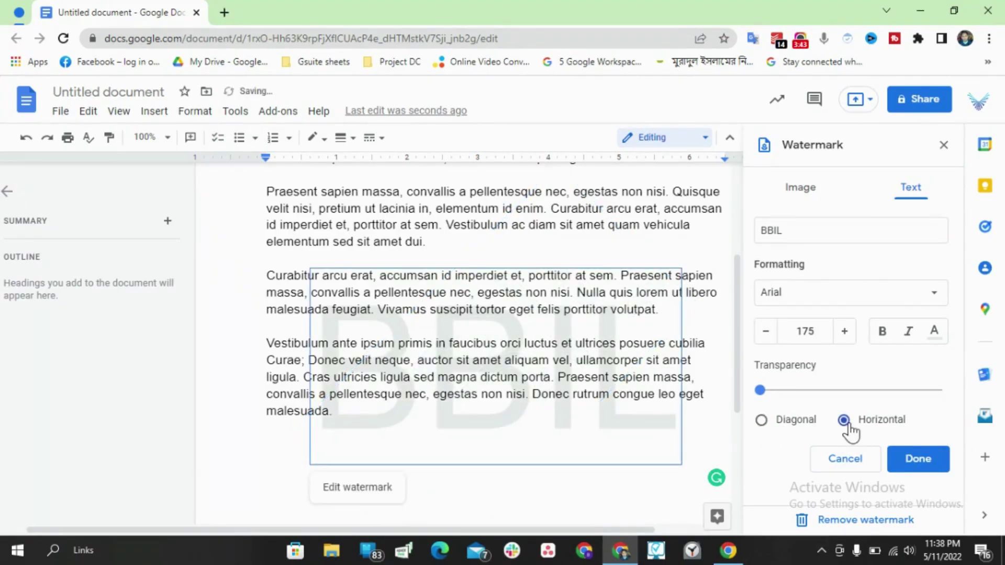
left_click(762, 421)
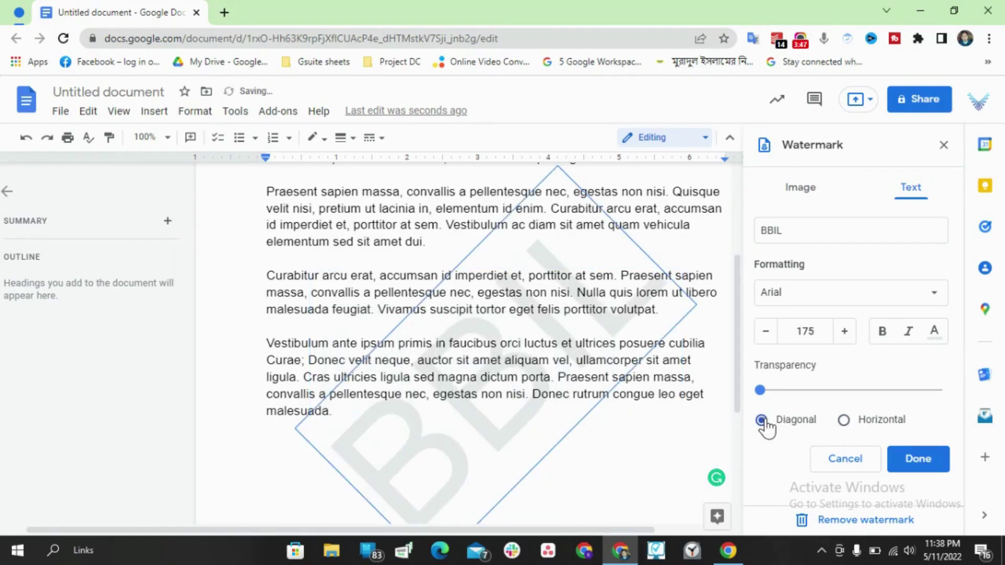
left_click(843, 420)
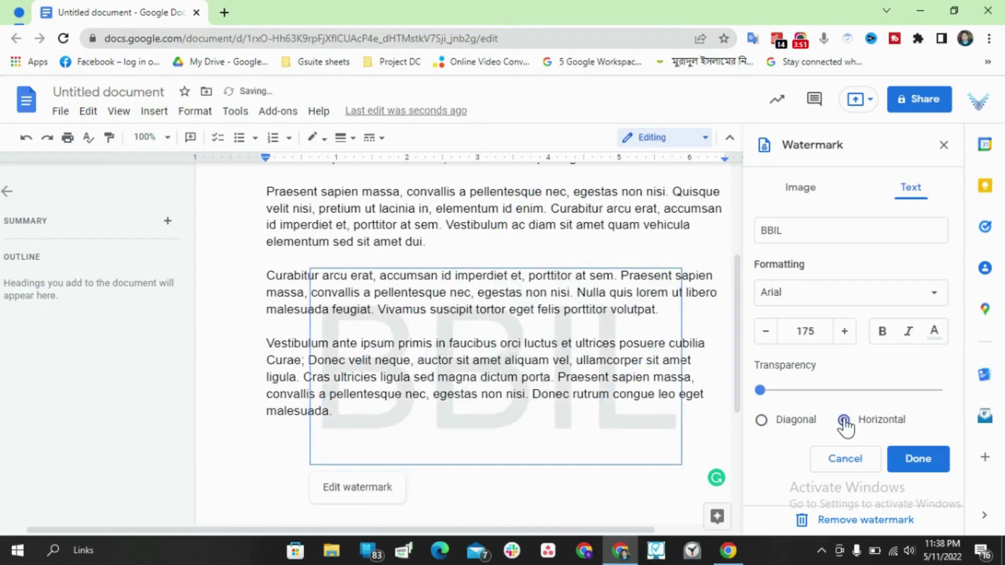
left_click(763, 423)
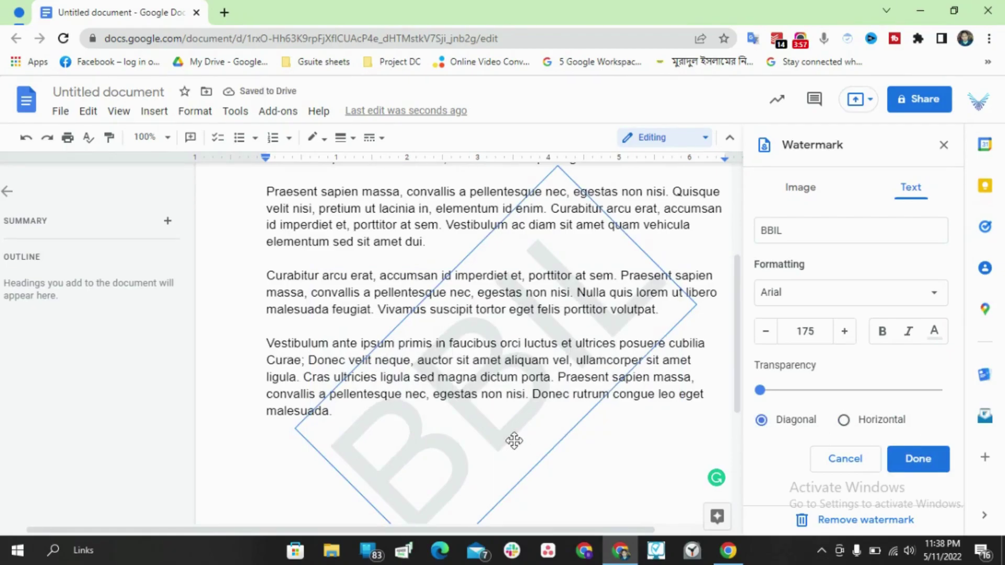
- Reposition the diagonal BBIL watermark higher on the page, behind the body paragraphs
left_click(399, 467)
left_click(453, 458)
left_click_drag(429, 472, 455, 444)
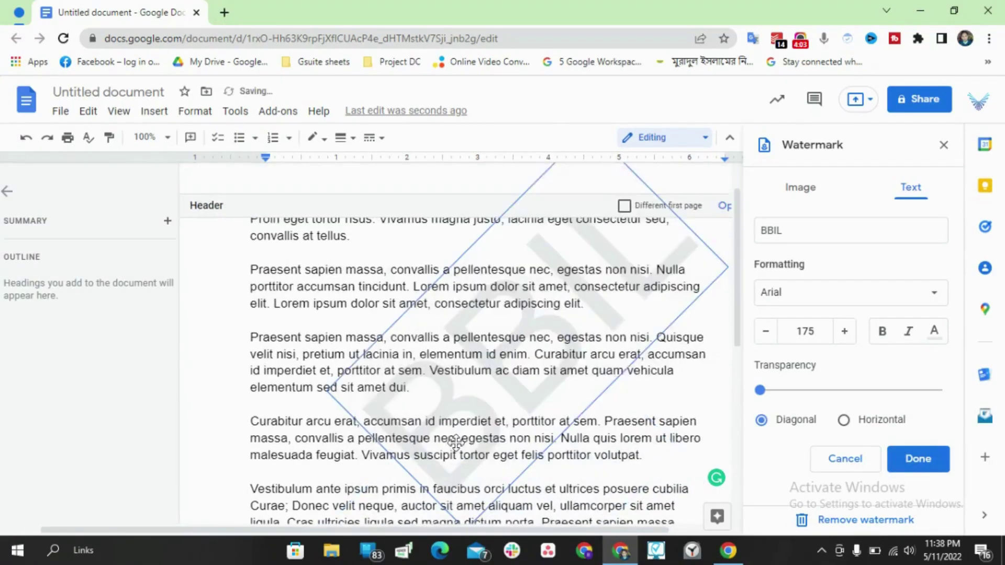
left_click_drag(459, 350, 440, 482)
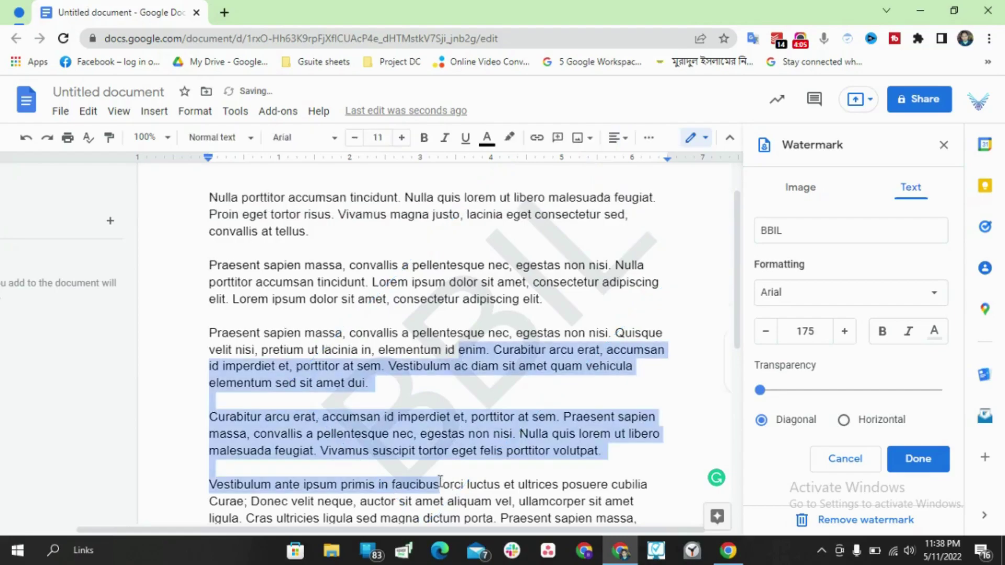
left_click(556, 416)
double_click(453, 397)
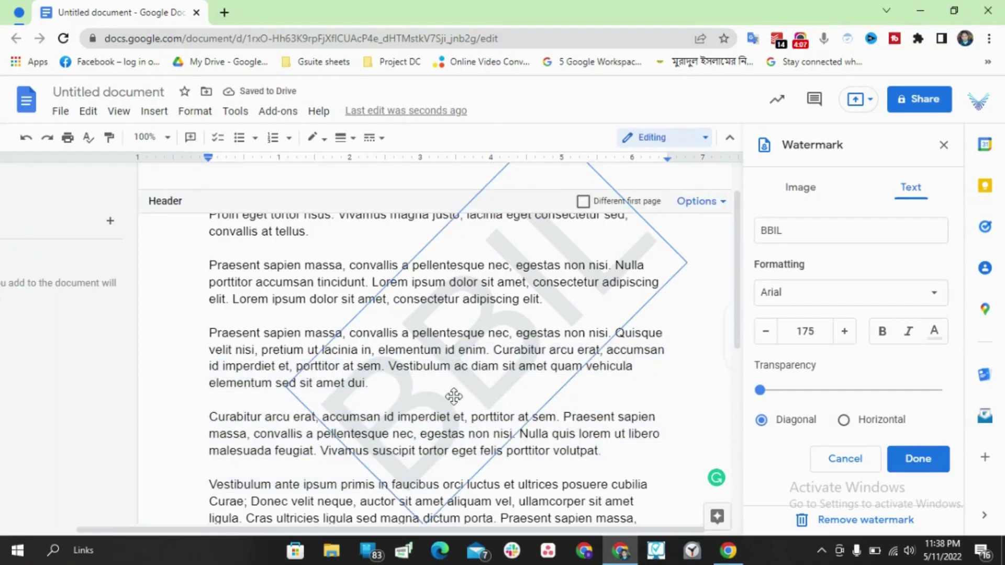
scroll(455, 396, "down", 4)
left_click_drag(445, 300, 433, 480)
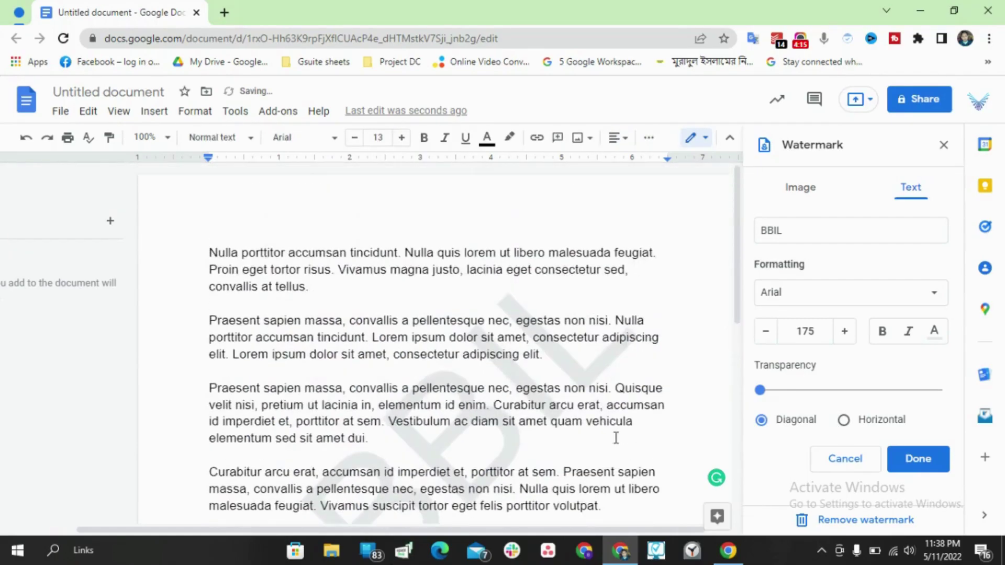